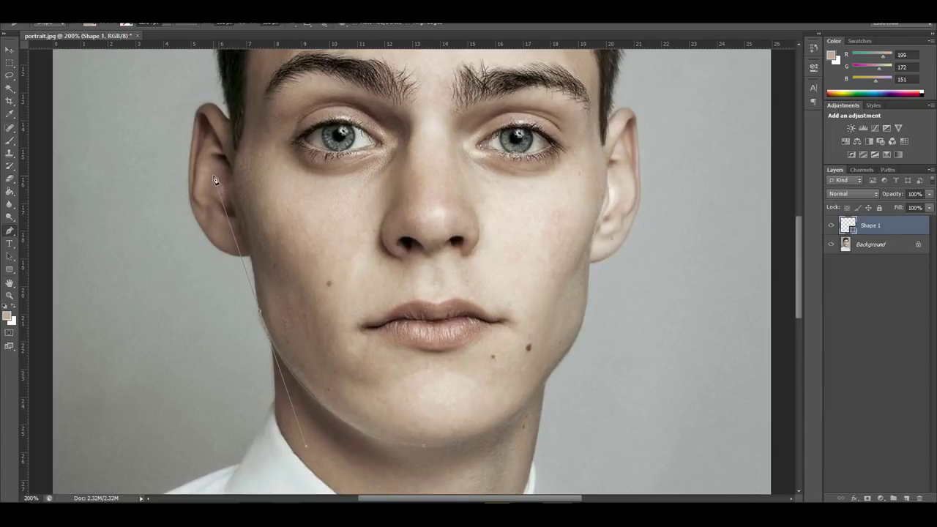
Step: Continue the skin-coloured pen shape up the jawline to the earlobe and curve it around the ear's lower edge
left_click(262, 313, "alt")
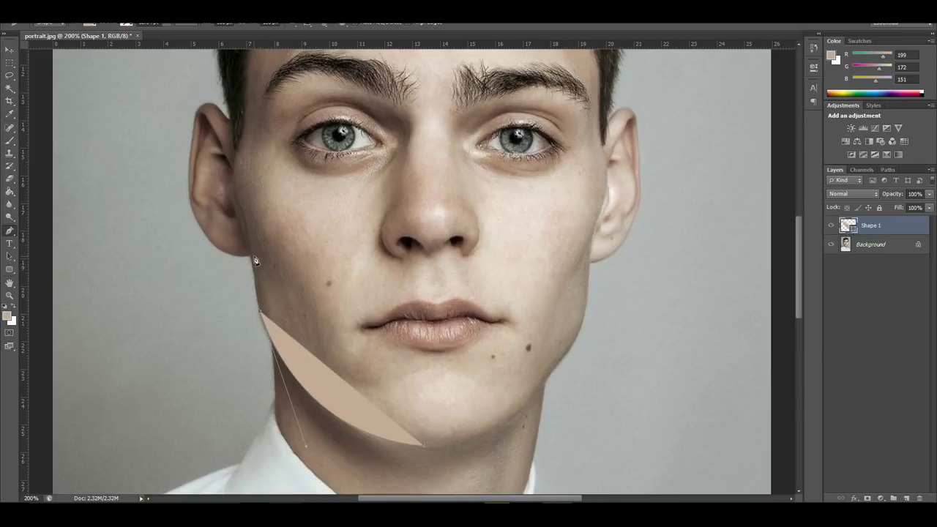
left_click(253, 260)
left_click(252, 261)
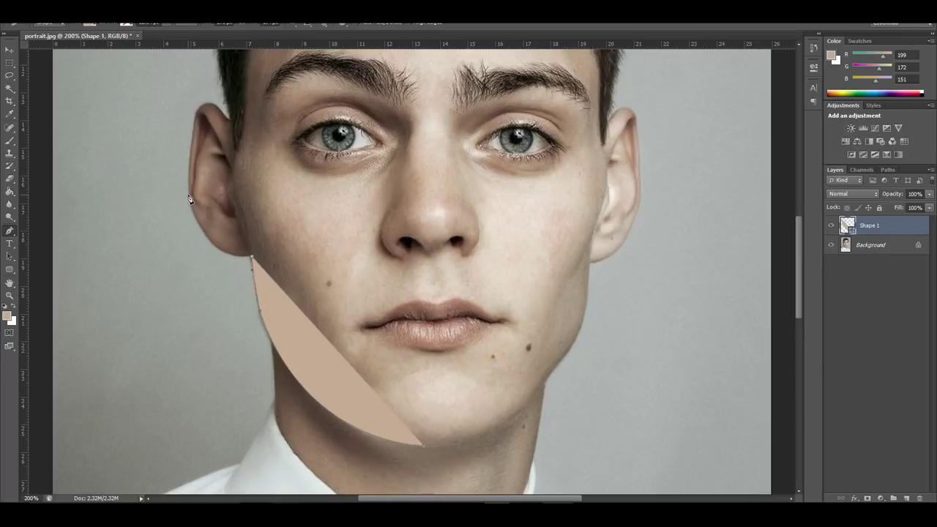
left_click_drag(188, 195, 183, 130)
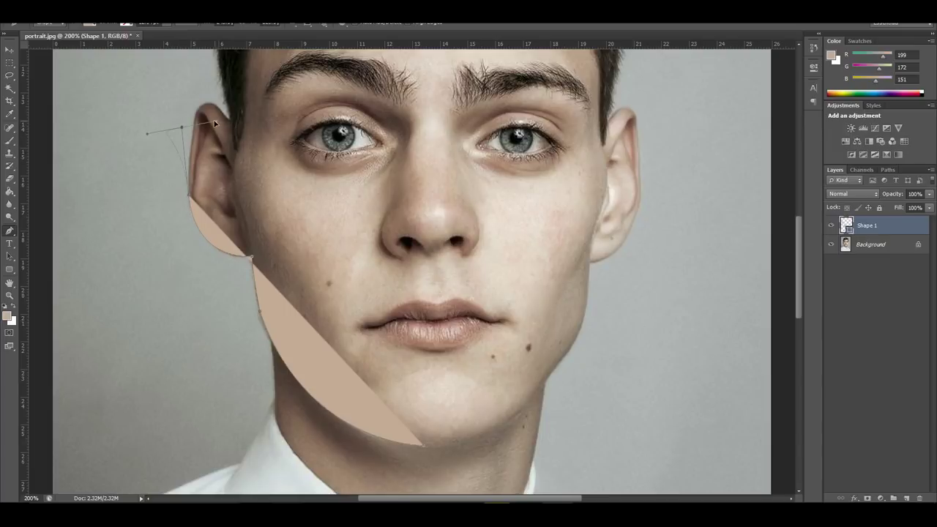
left_click_drag(215, 123, 209, 118)
Step: Add an anchor point to the jaw curve, try reshaping the curve from it, and undo the reshaping
left_click(11, 232)
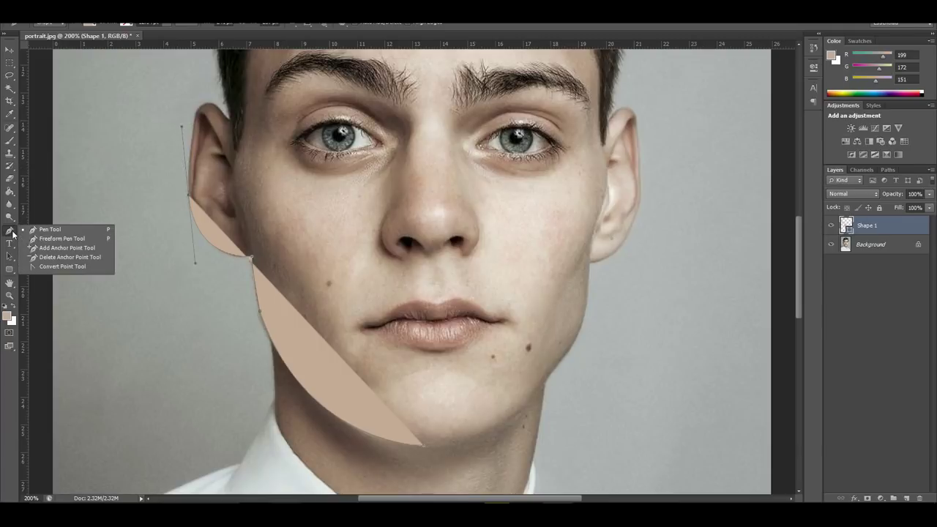
left_click(60, 248)
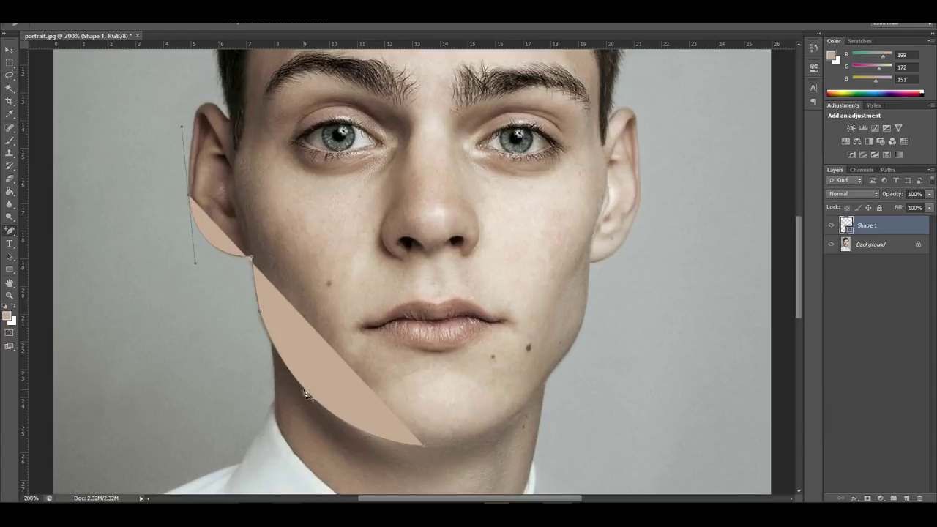
left_click_drag(306, 395, 378, 422)
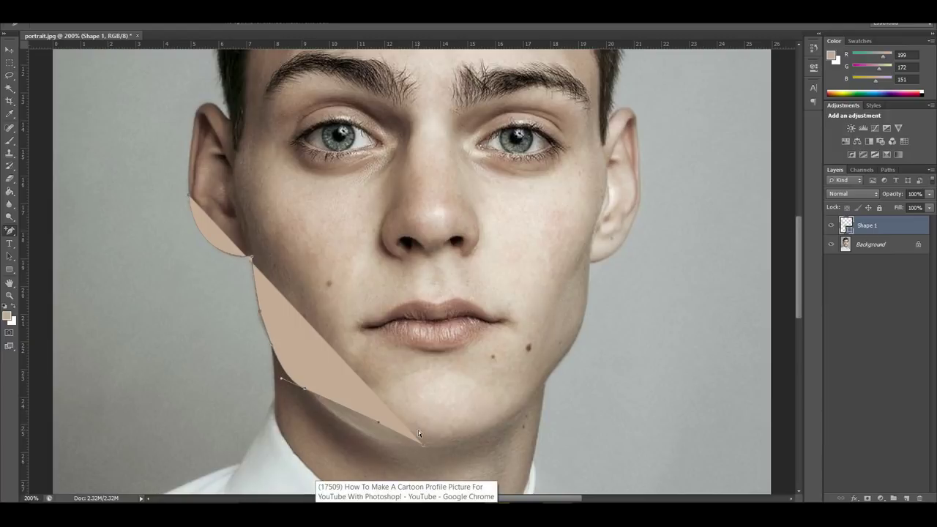
key("ctrl+z")
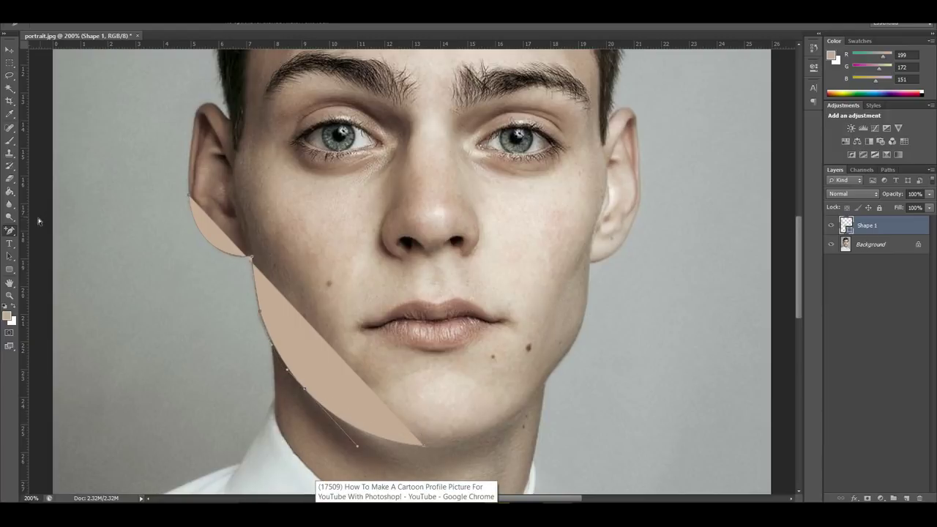
left_click(12, 229)
left_click(52, 257)
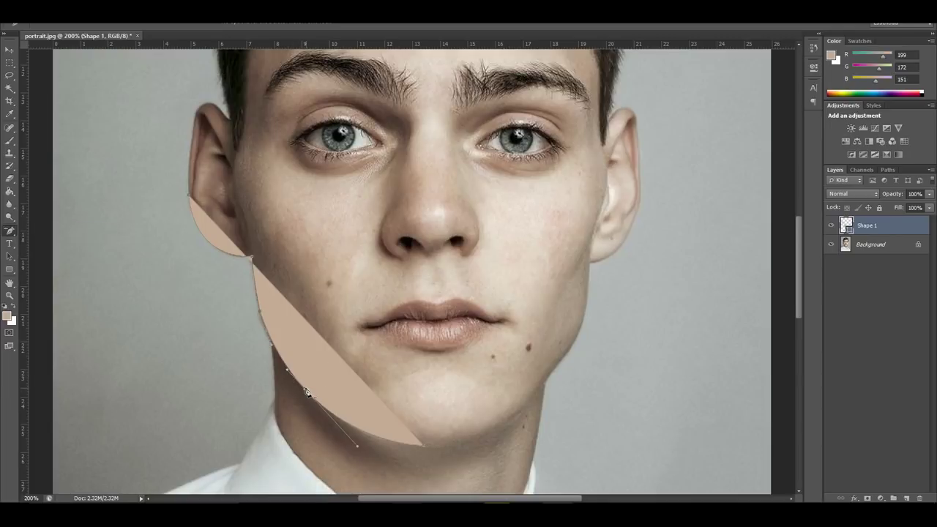
left_click(306, 394)
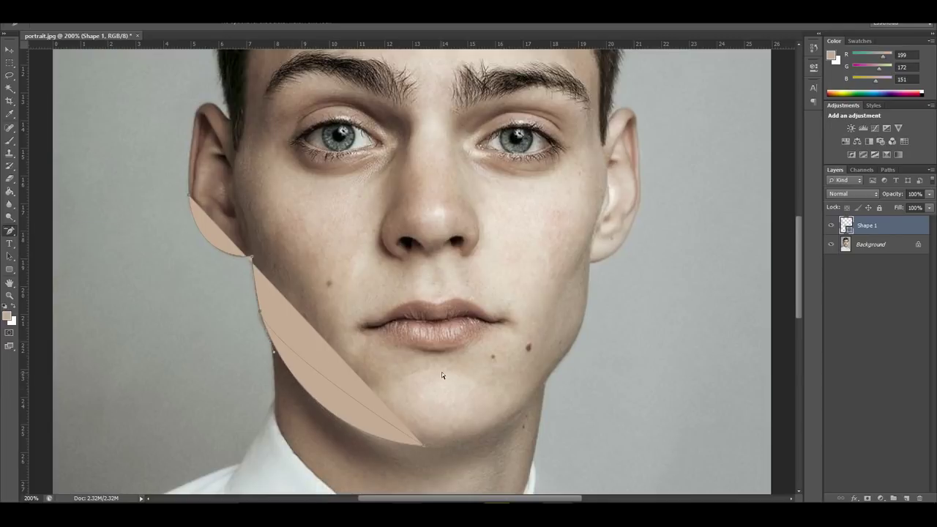
left_click(416, 435)
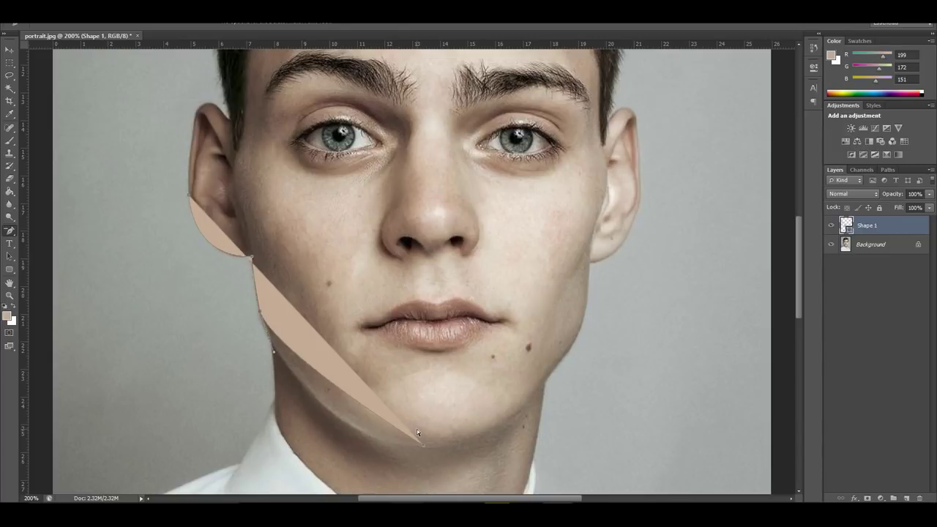
key("ctrl+alt+z")
key("ctrl+alt+z")
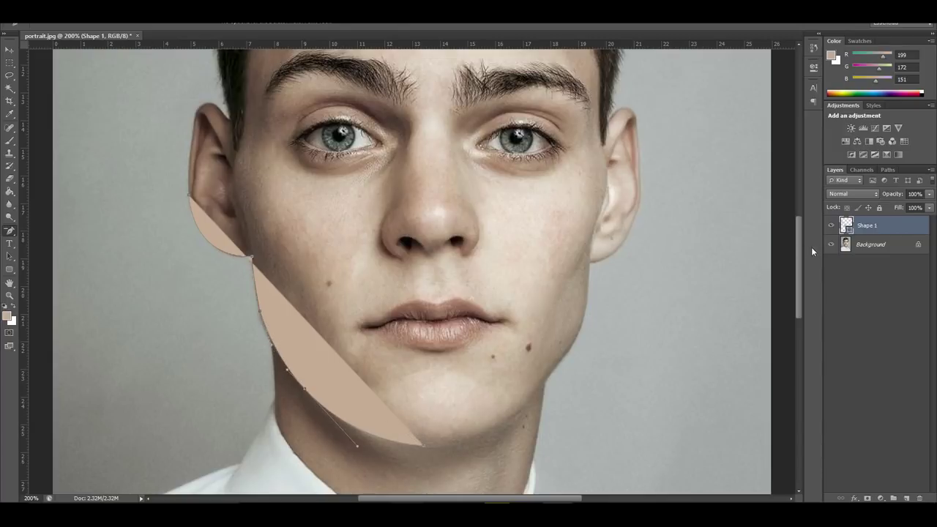
Step: Resume the skin shape's path with the Pen tool from the ear's outer edge and trace around the ear's top
left_click_drag(802, 255, 797, 228)
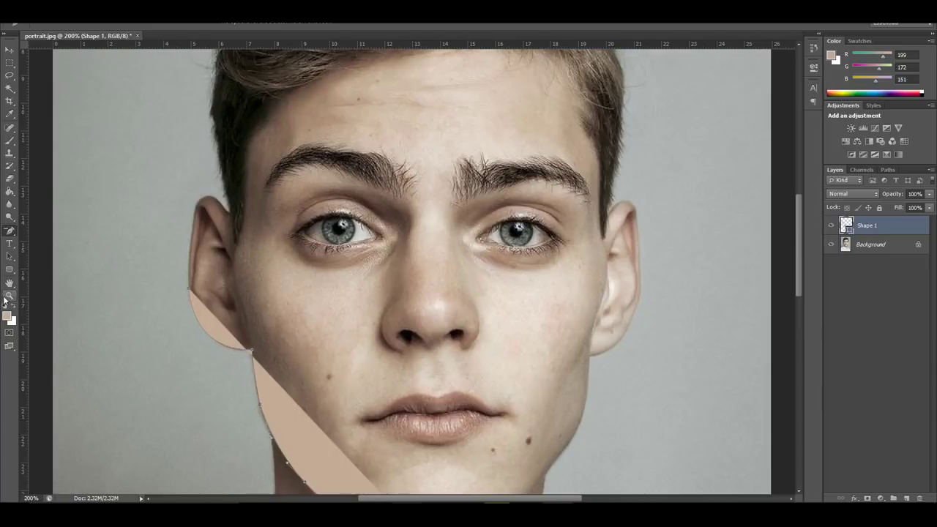
right_click(9, 230)
left_click(46, 229)
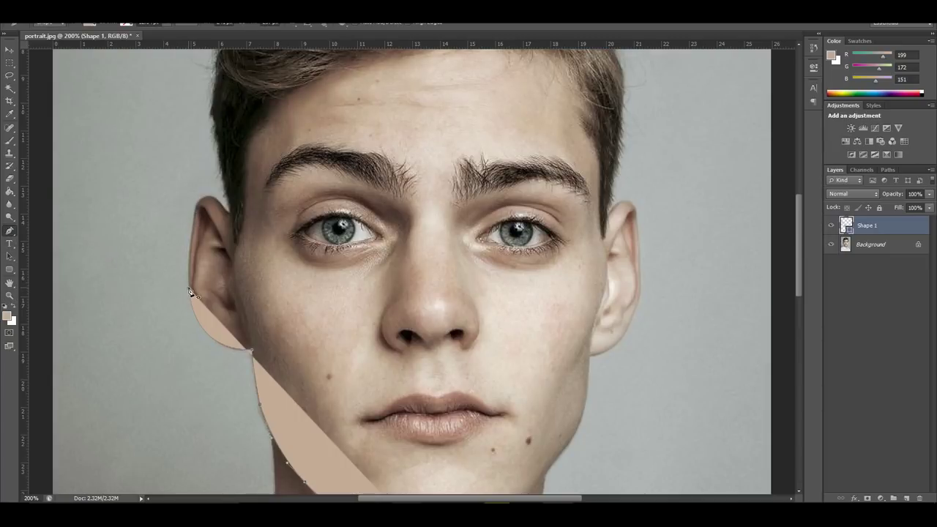
left_click_drag(190, 291, 182, 220)
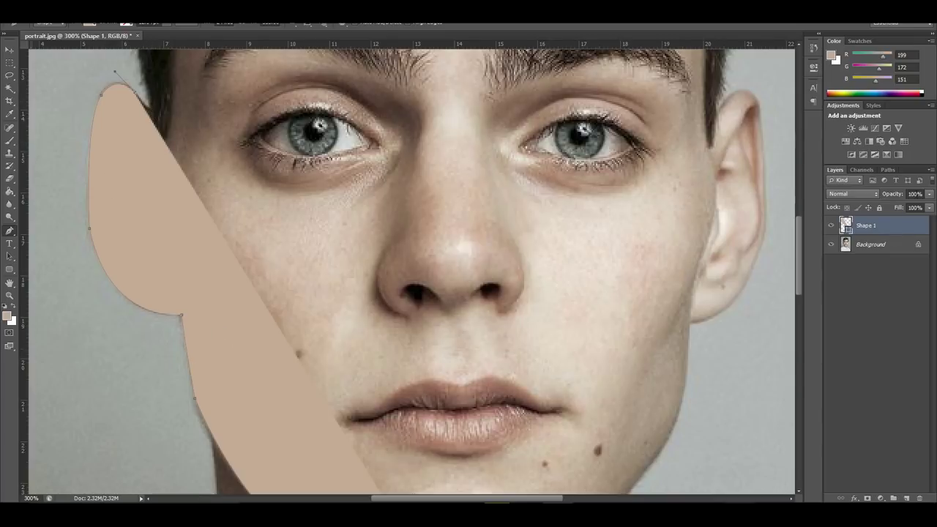
Step: Lower Shape 1's opacity to 30% and extend its outline down the ear's inner edge to the sideburn tip
left_click(928, 194)
left_click_drag(928, 208, 908, 208)
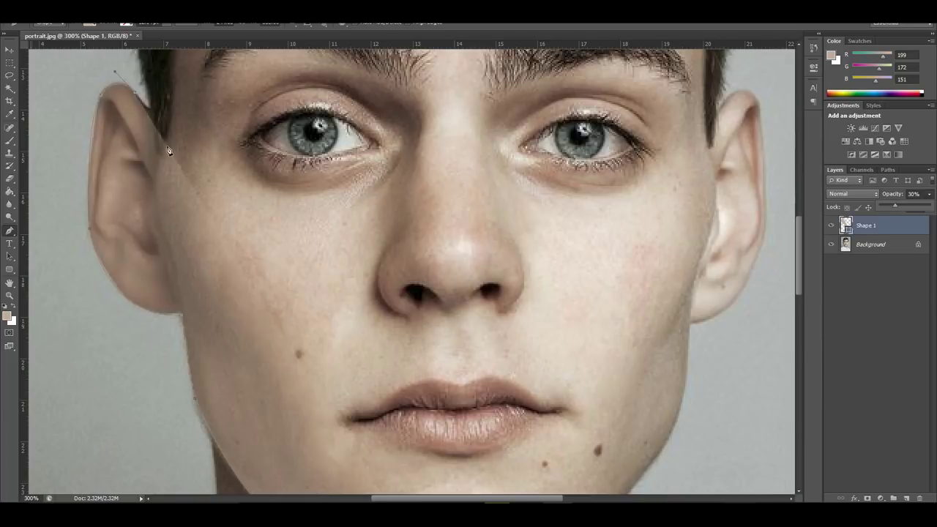
left_click(159, 159)
left_click_drag(159, 156, 156, 184)
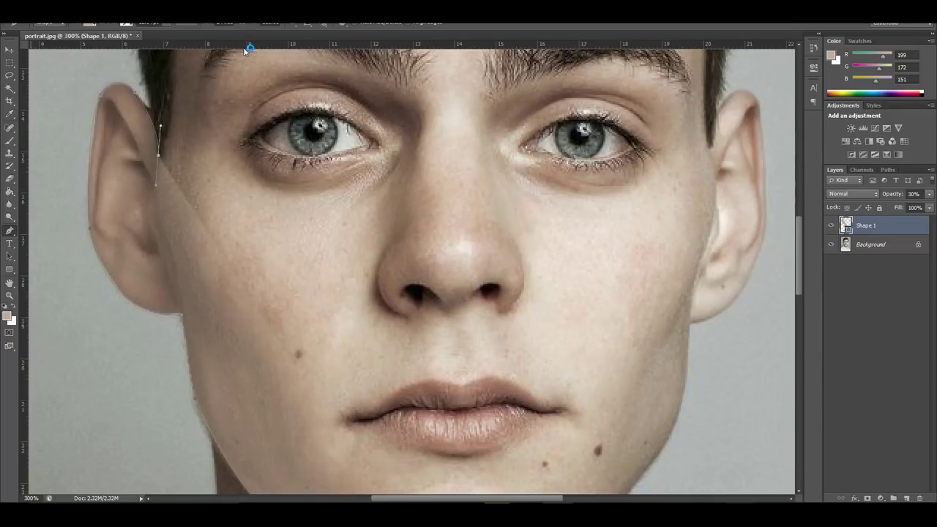
Step: Restore Shape 1's opacity to 100% and trace the forehead hairline across to the opposite sideburn
left_click(929, 194)
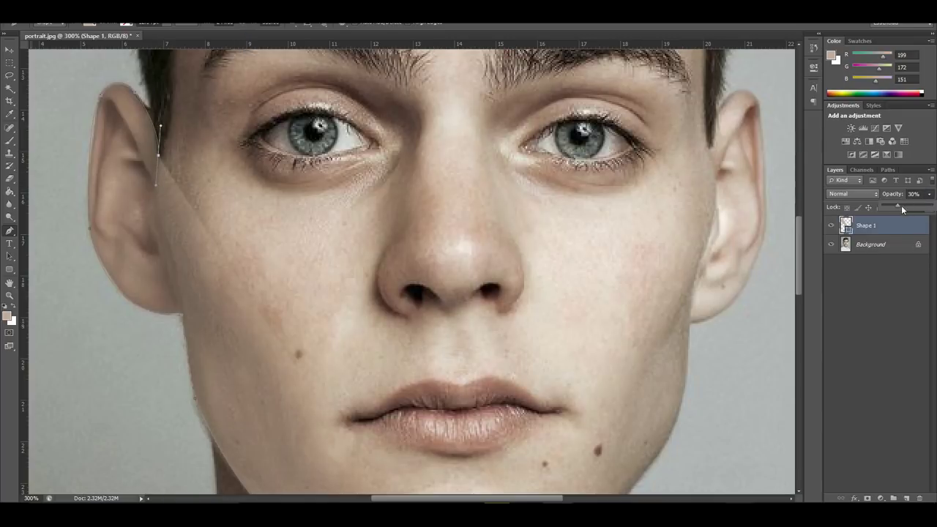
left_click_drag(897, 209, 930, 209)
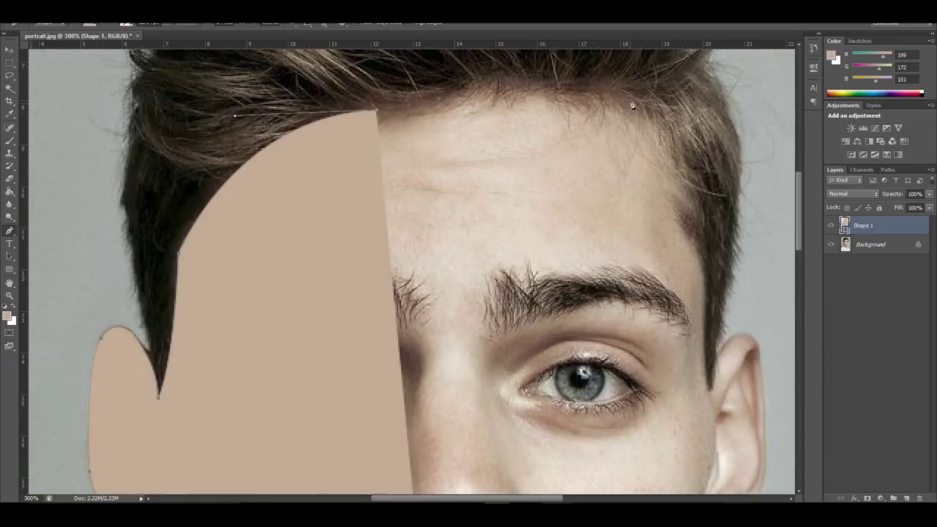
left_click_drag(634, 105, 732, 125)
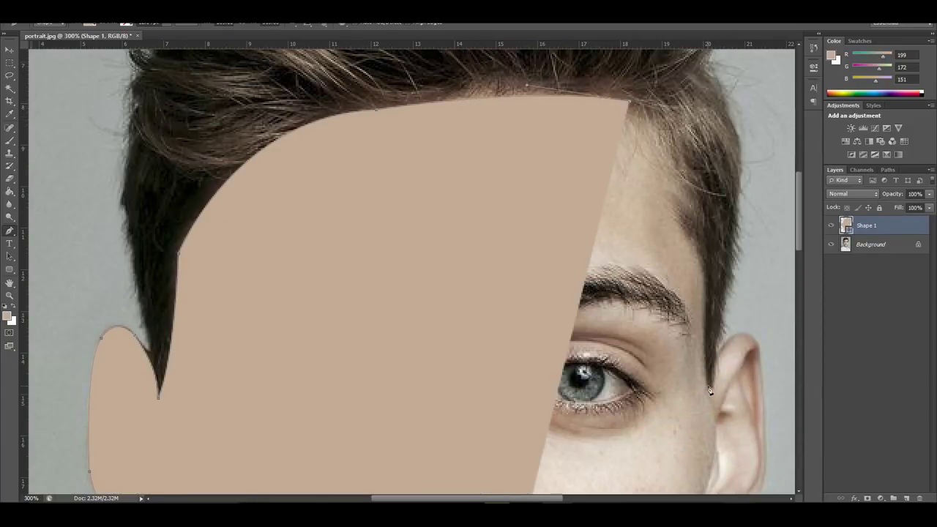
scroll(675, 477, "down", 2)
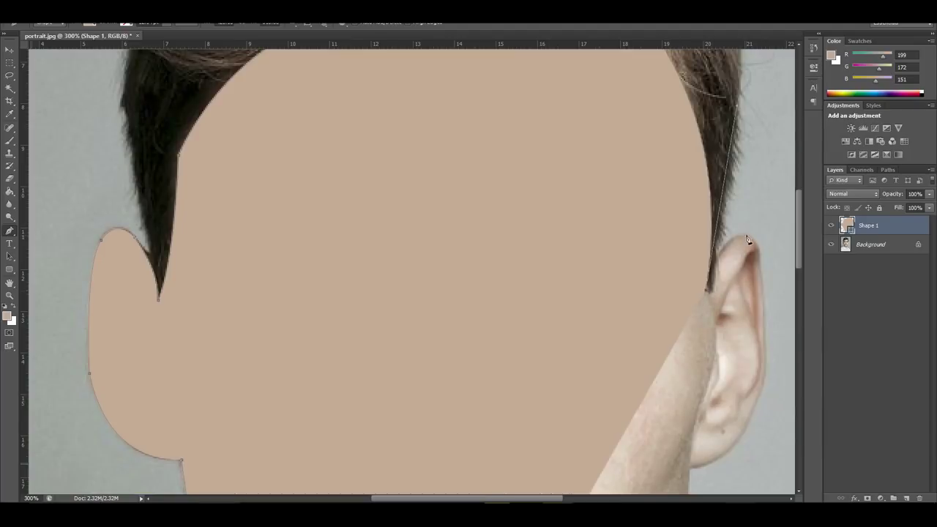
Step: Trace the second ear from its top down to the lobe and close the face shape along the remaining jawline
left_click_drag(747, 235, 773, 242)
left_click_drag(766, 375, 768, 487)
left_click(767, 332, "alt")
left_click_drag(691, 423, 619, 428)
key("ctrl+z")
left_click(766, 332, "alt")
left_click(689, 422, "alt")
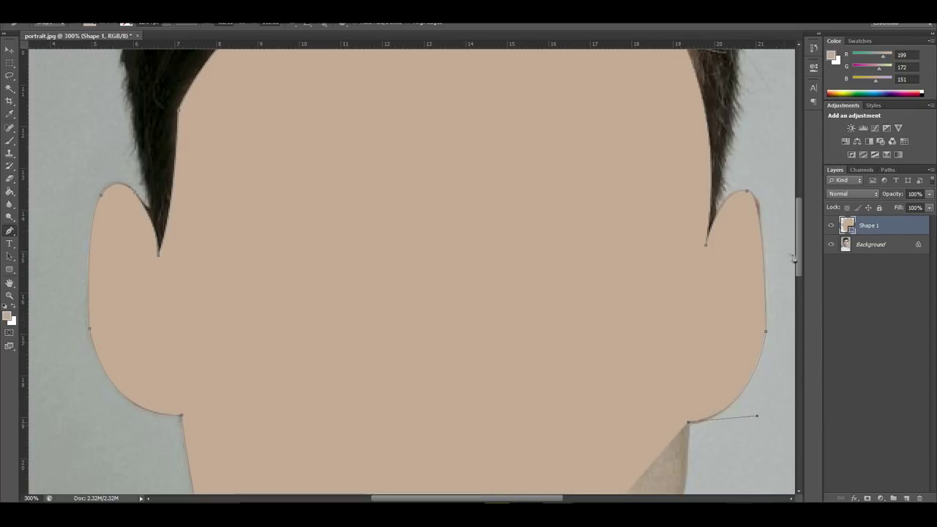
left_click_drag(798, 258, 801, 288)
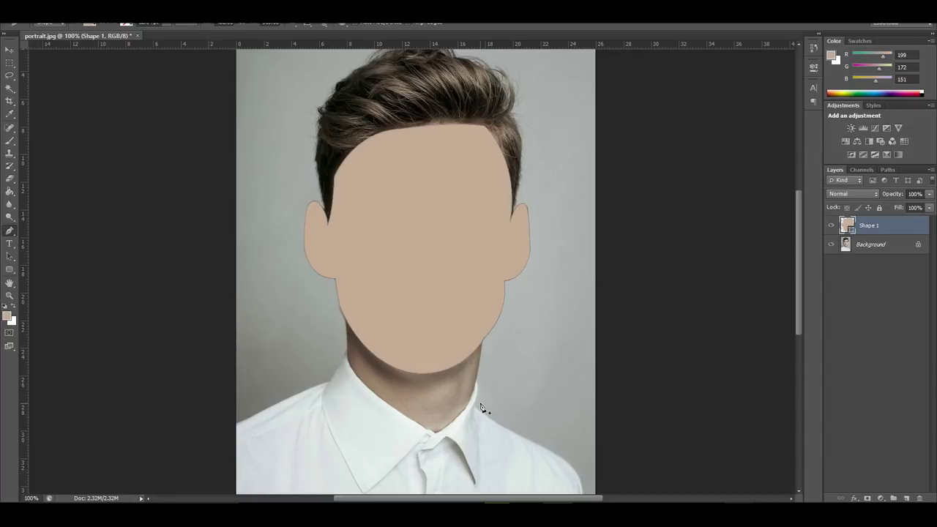
Step: Compare the face shape with the photo by lowering its opacity to 37%, and restore the opacity to 100%
left_click(929, 207)
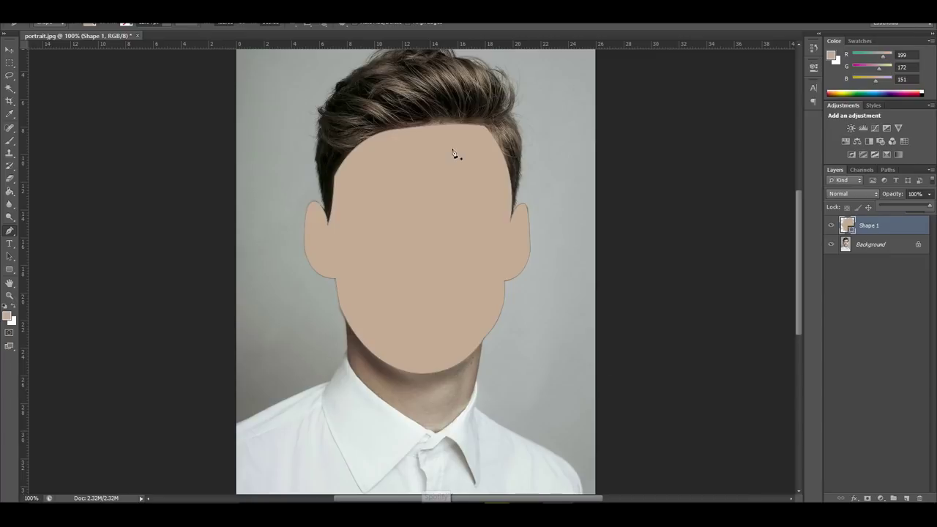
left_click(898, 206)
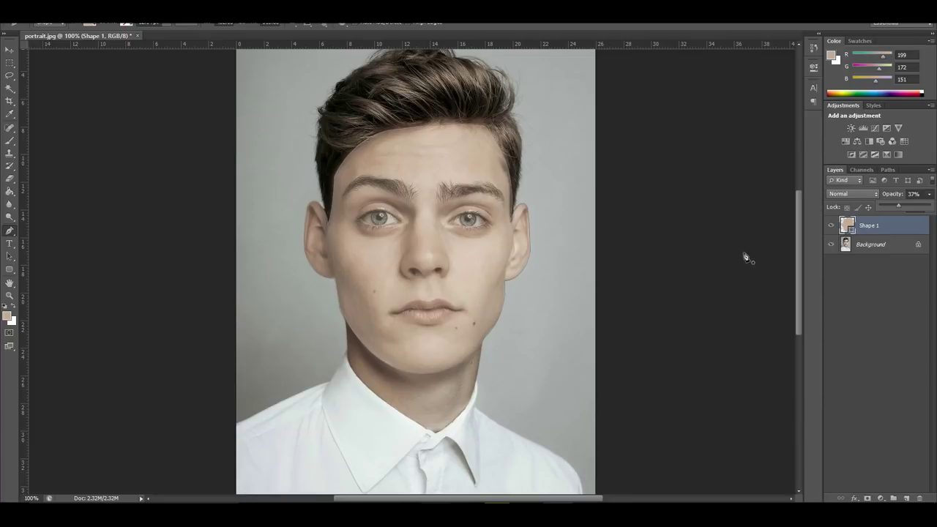
left_click_drag(800, 261, 800, 245)
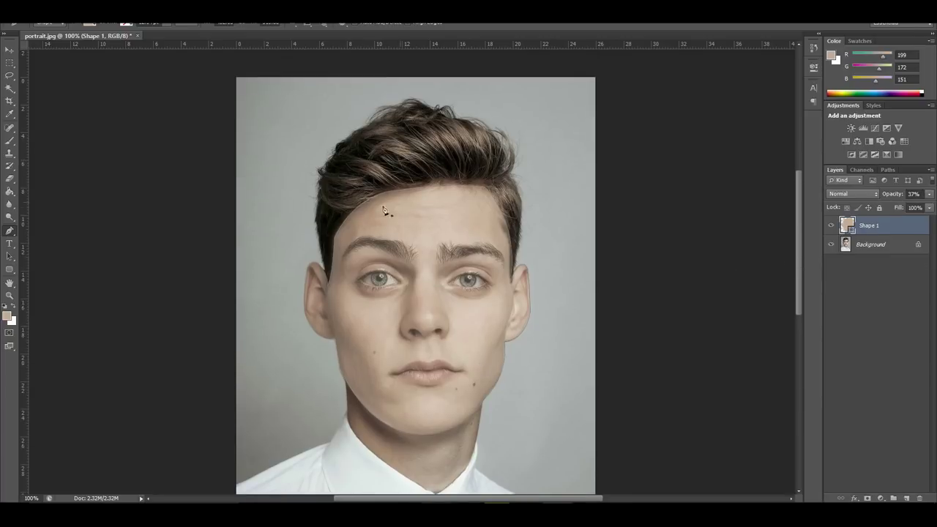
left_click(929, 194)
left_click_drag(902, 207, 932, 206)
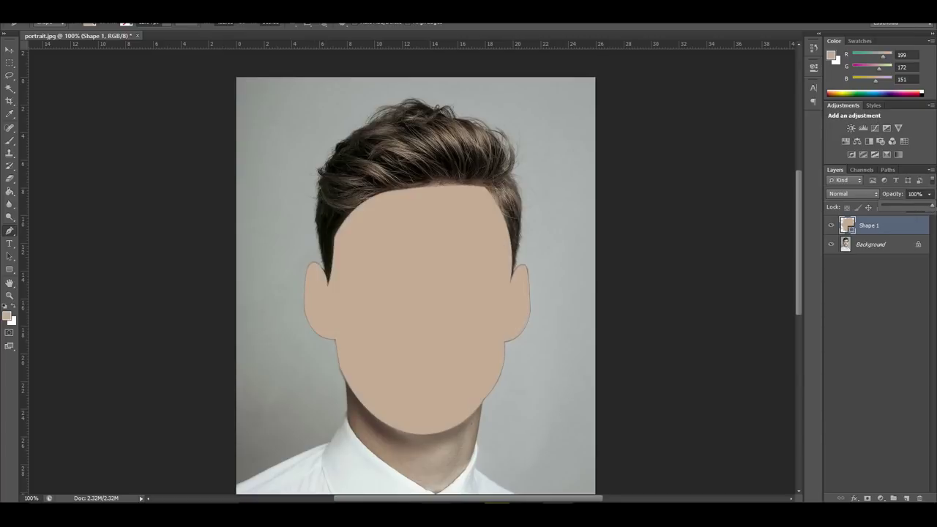
Step: Add a layer above the face shape and sample the hair's dark brown as foreground colour, RGB 54, 45, 36
left_click(907, 499)
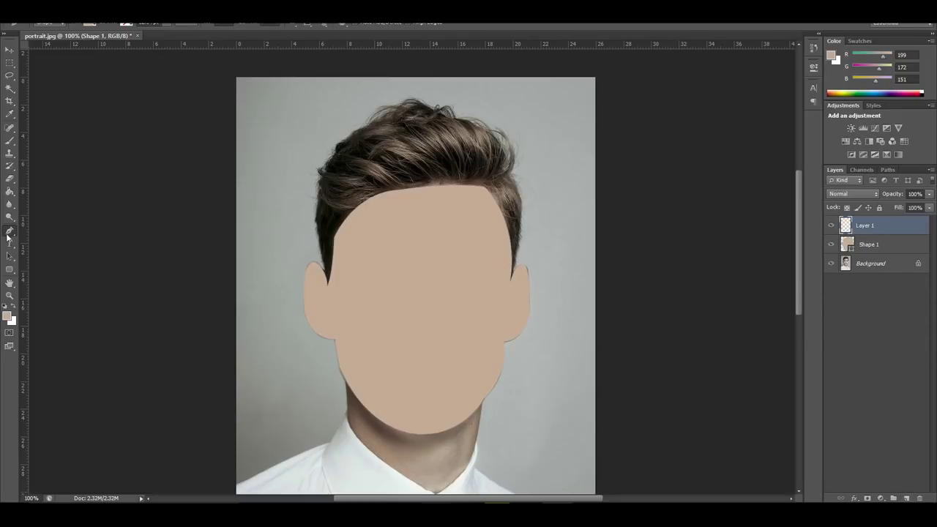
left_click(7, 316)
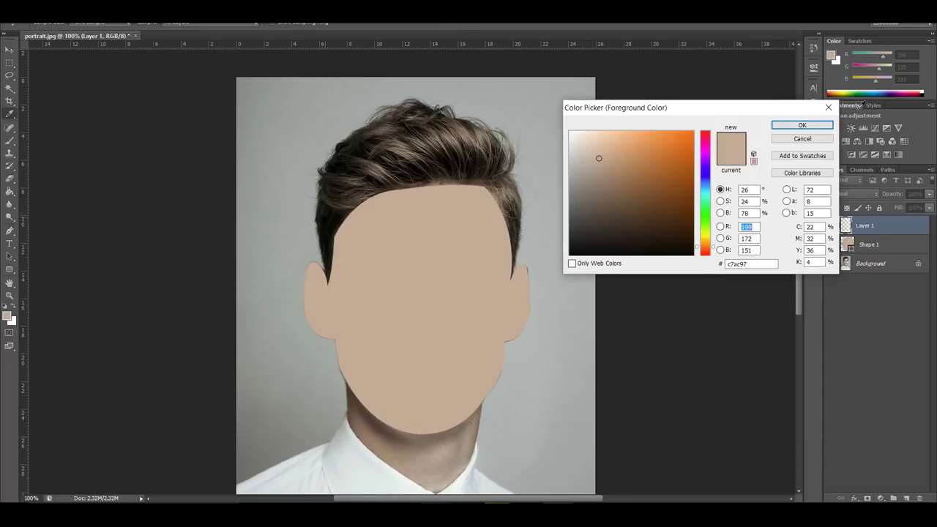
left_click(328, 213)
left_click(379, 177)
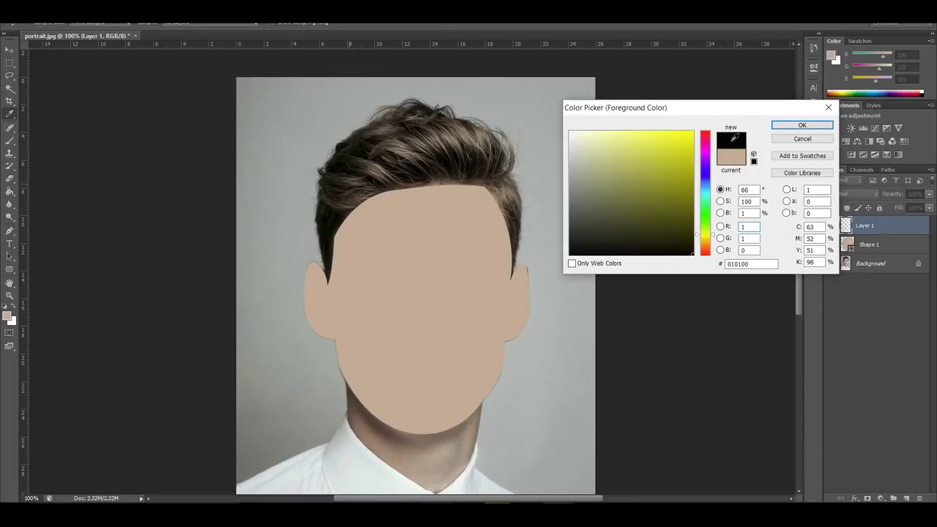
left_click(797, 125)
Step: Trace the hair's outer contour with the Pen tool in dark brown from one sideburn tip to the other
key("ctrl+plus")
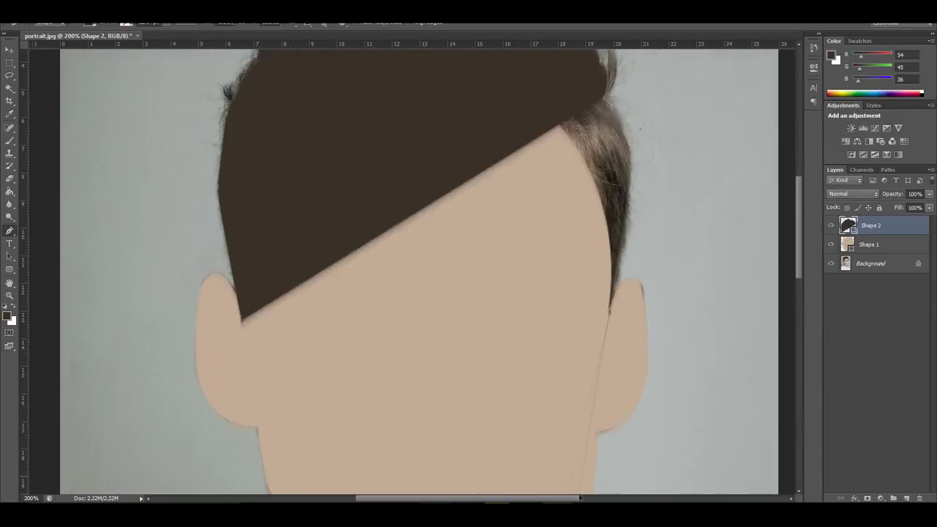
left_click_drag(580, 497, 560, 484)
left_click(609, 291, "alt")
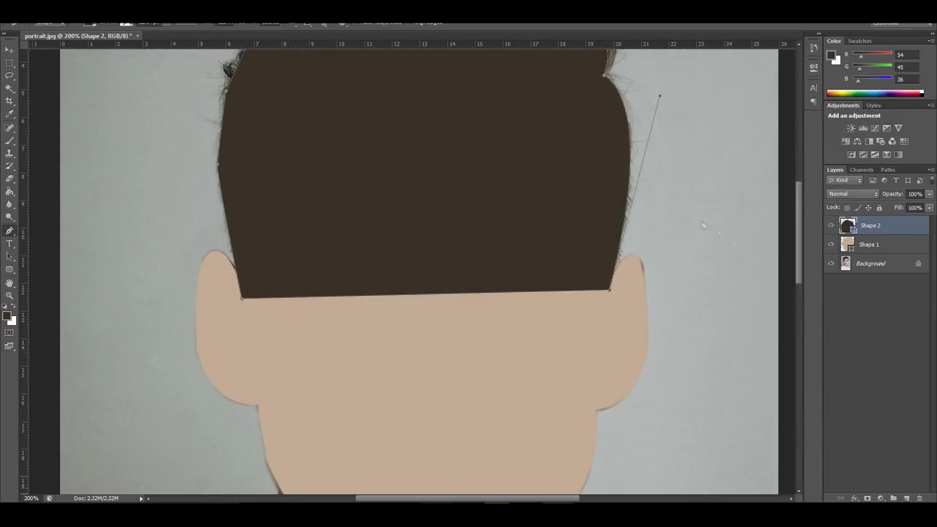
Step: Reduce the hair shape's opacity to 27%, close its outline along the forehead hairline, and restore full opacity
key("ctrl+minus")
left_click(930, 194)
left_click_drag(923, 206, 893, 207)
left_click(364, 312)
scroll(509, 224, "down", 1)
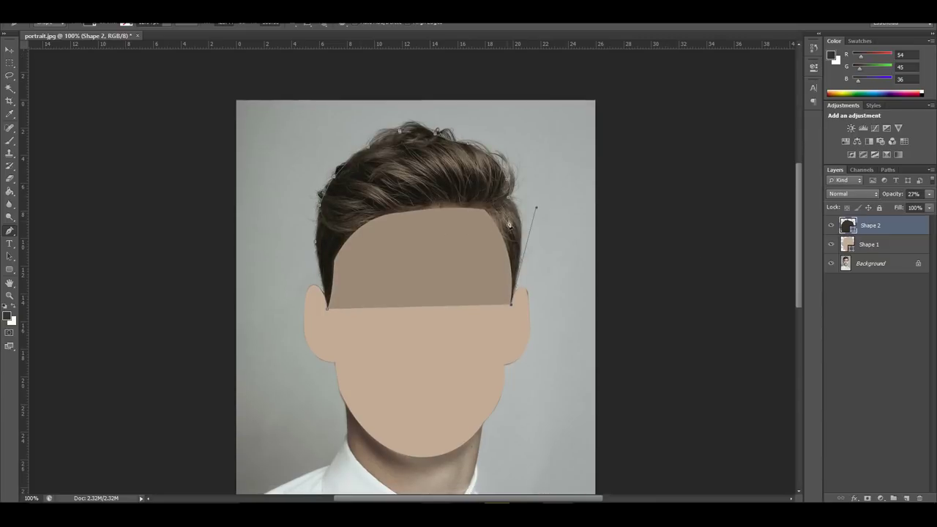
left_click_drag(486, 215, 456, 171)
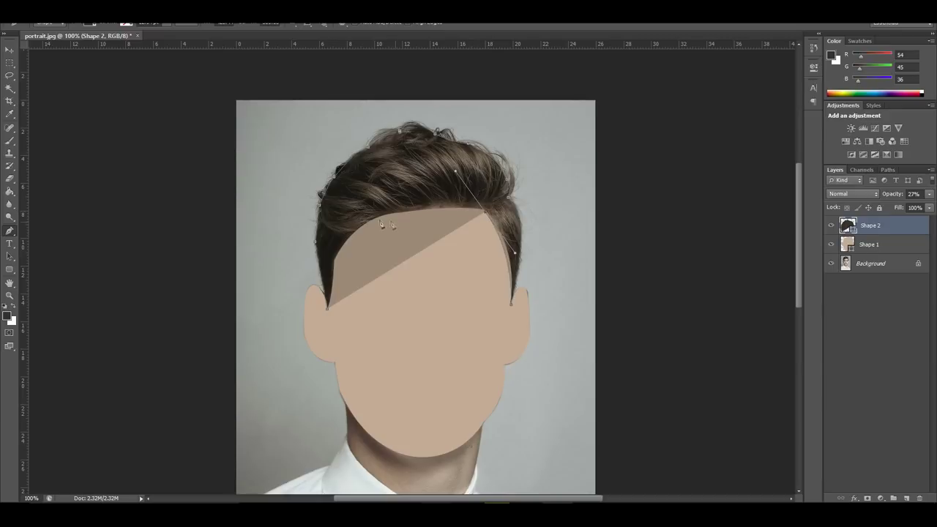
left_click_drag(400, 215, 376, 223)
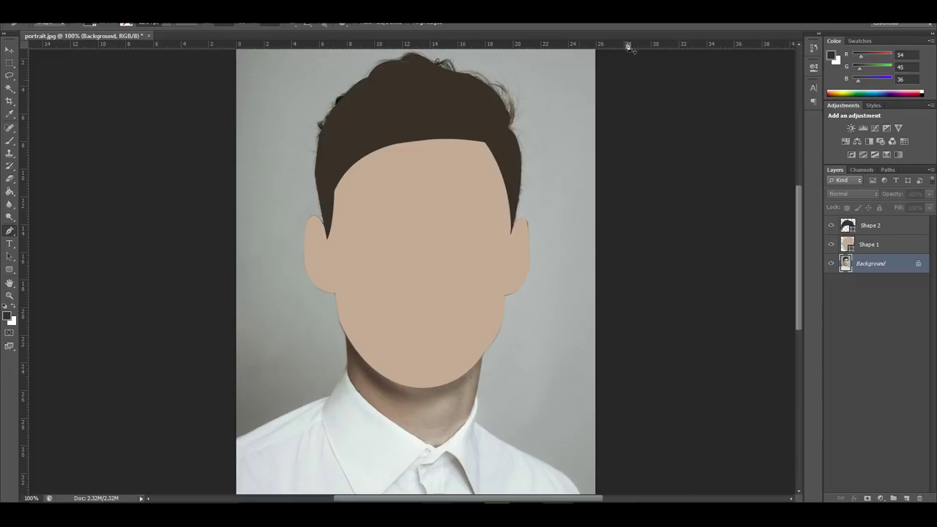
left_click_drag(798, 211, 800, 230)
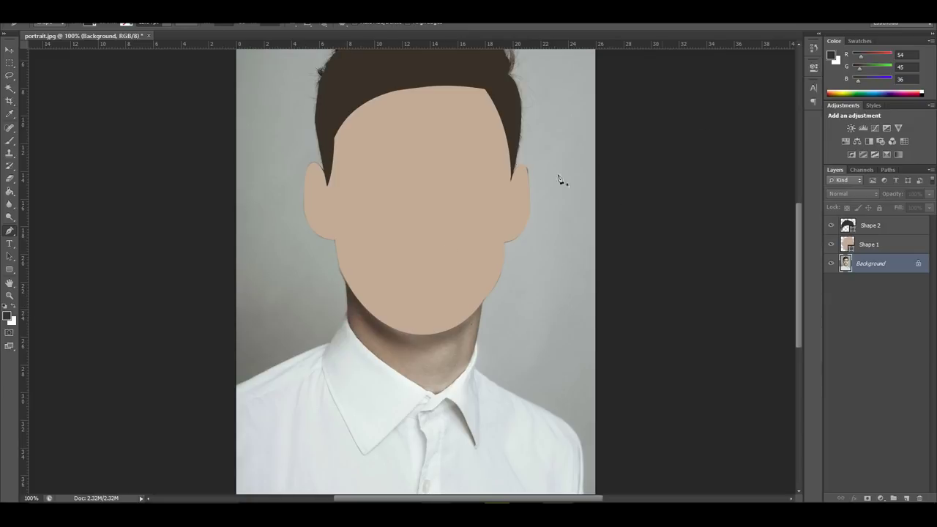
Step: Add a layer above the hair shape and sample the neck's skin tone as foreground colour, RGB 185, 166, 149
right_click(9, 230)
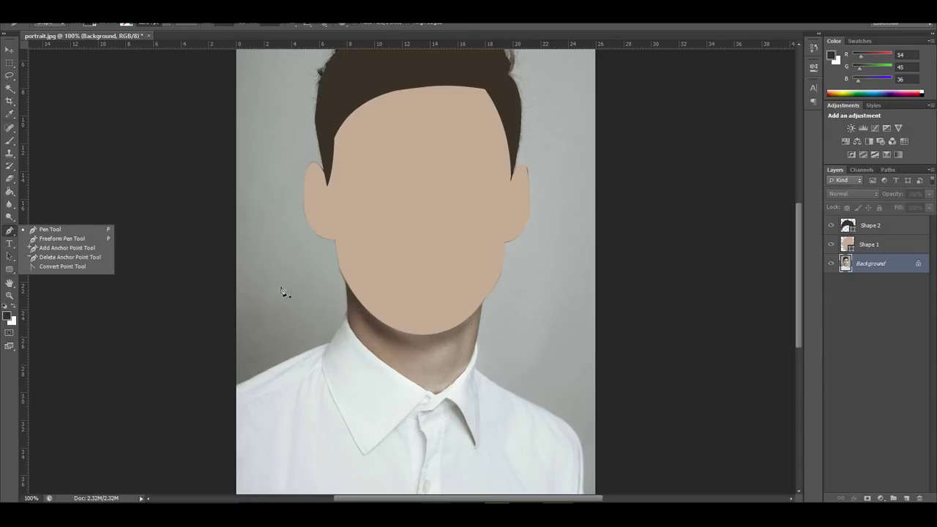
left_click(892, 294)
left_click(902, 228)
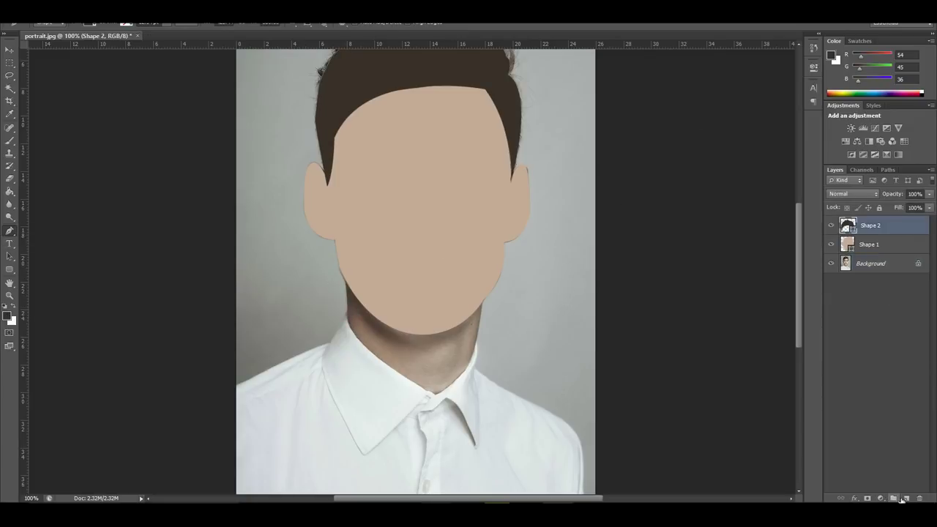
left_click(908, 498)
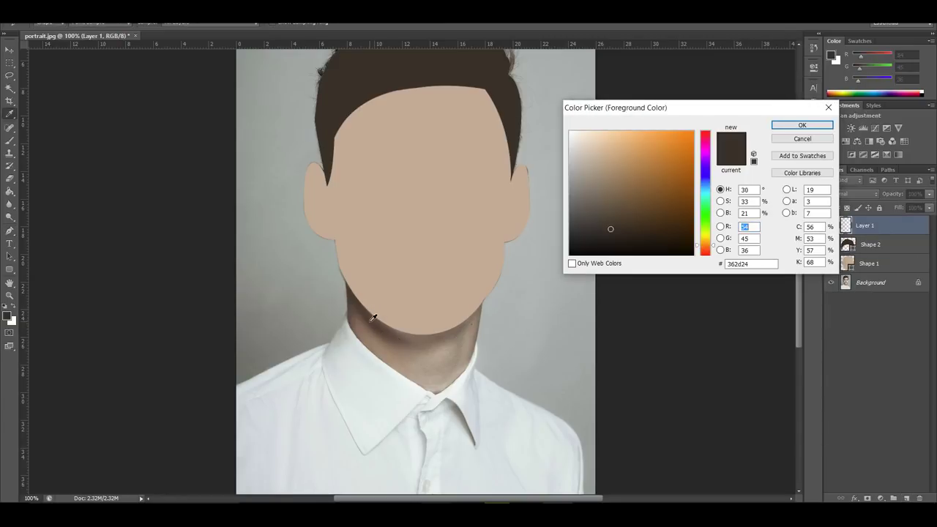
left_click(372, 320)
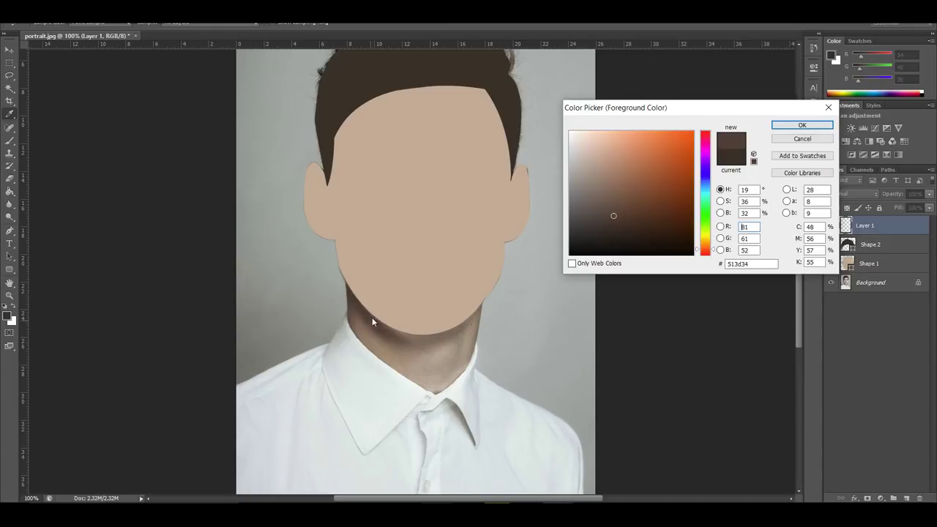
left_click(365, 325)
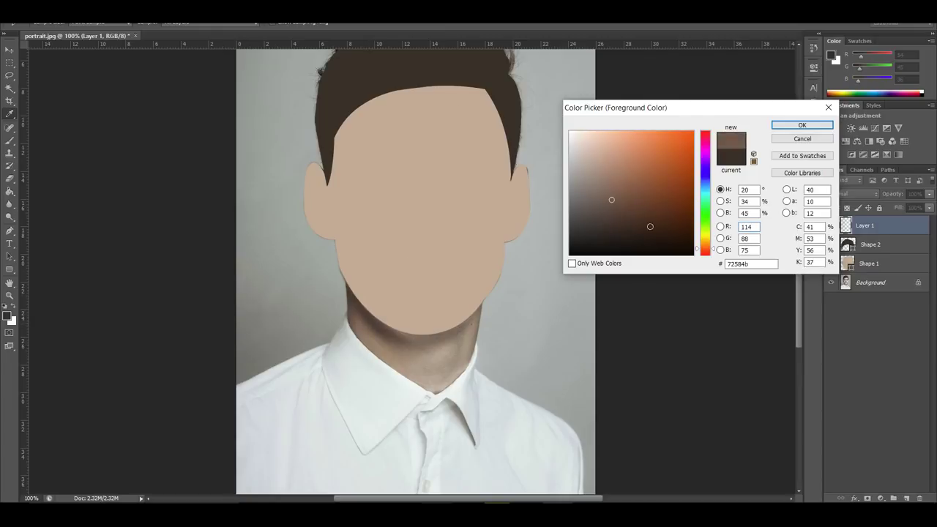
left_click(374, 331)
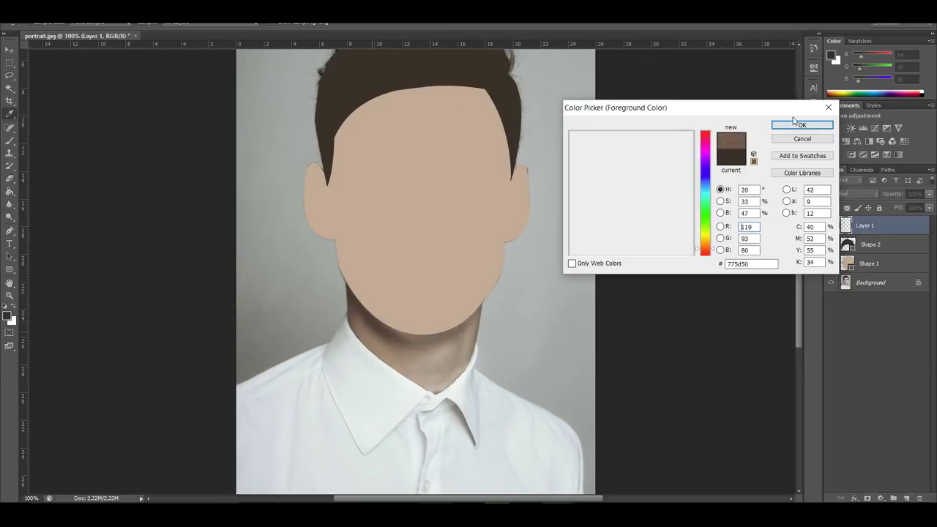
left_click(441, 350)
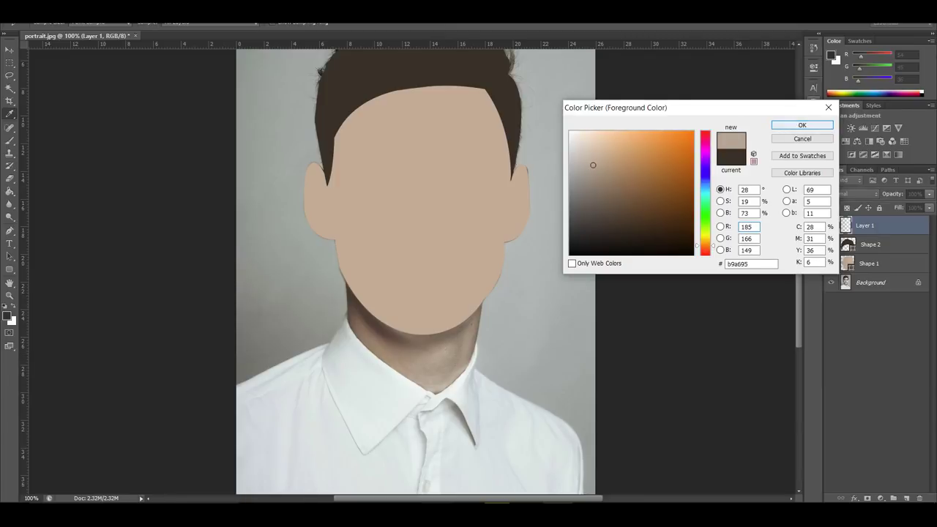
key("Return")
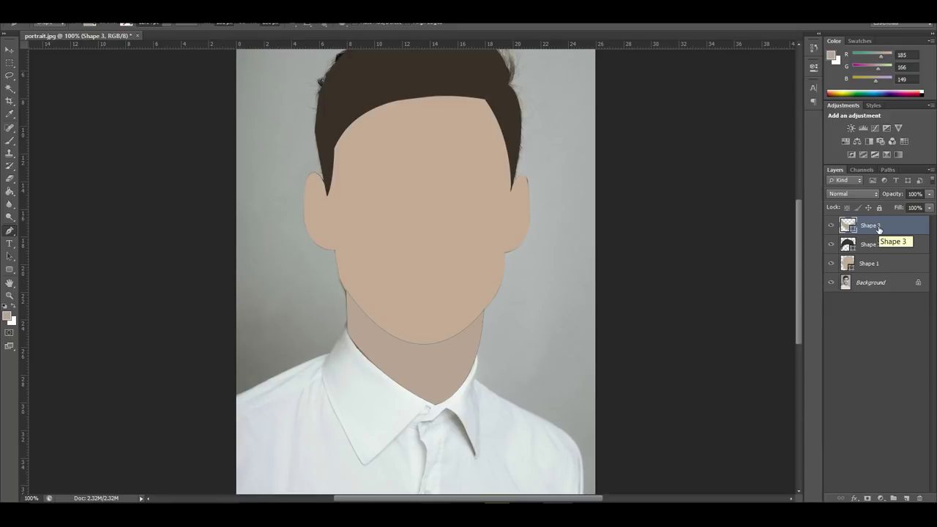
Step: Move the neck shape's layer beneath the face shape and select the hair shape's layer
left_click_drag(880, 230, 887, 267)
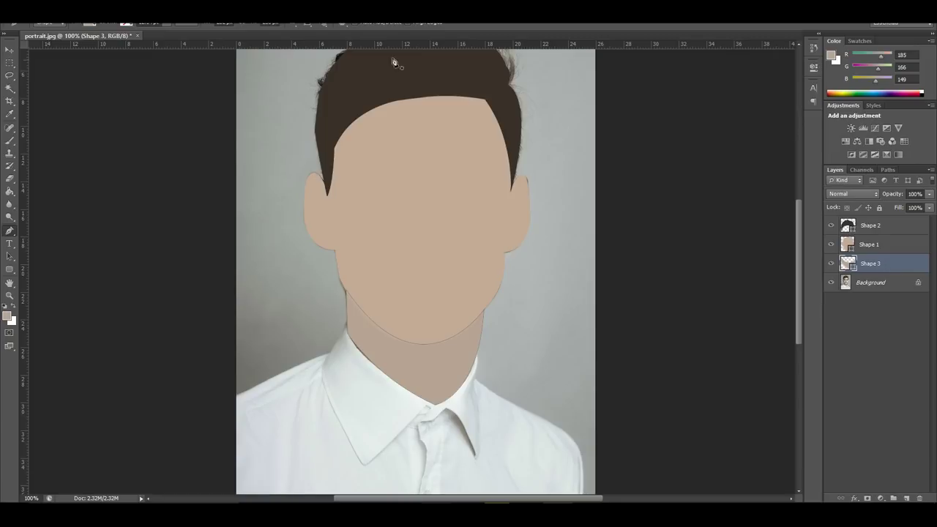
left_click(875, 223)
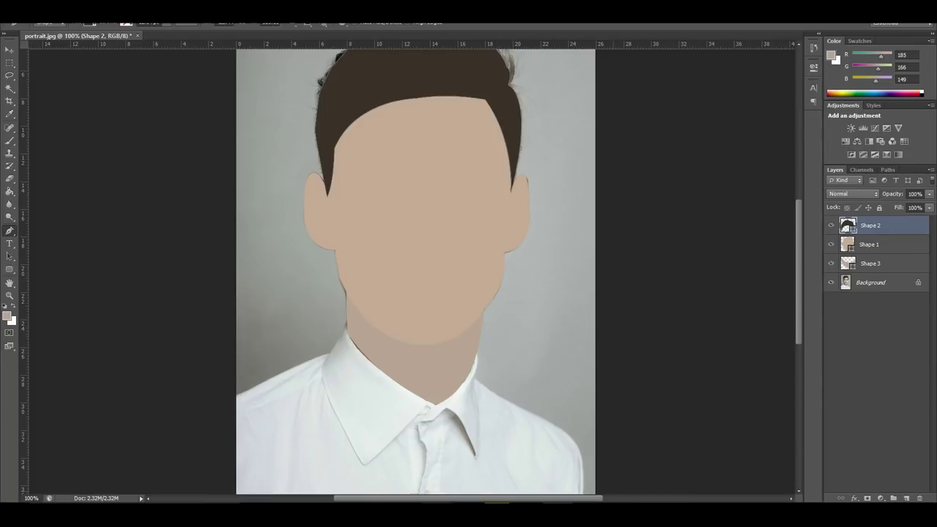
Step: Trace the shirt's neckline with the Pen tool in off-white, RGB 238, 236, 234, through the collar opening to the base of the far collar
left_click_drag(435, 403, 496, 428)
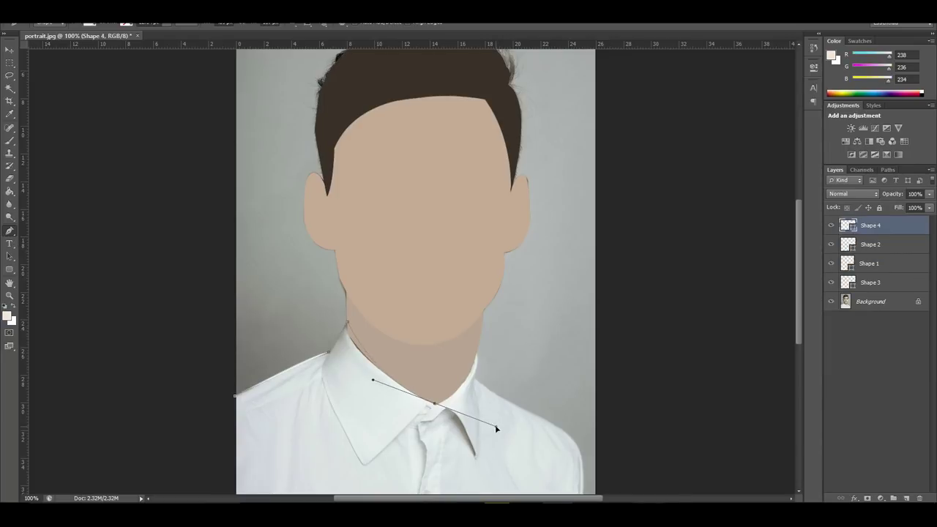
left_click(435, 404, "alt")
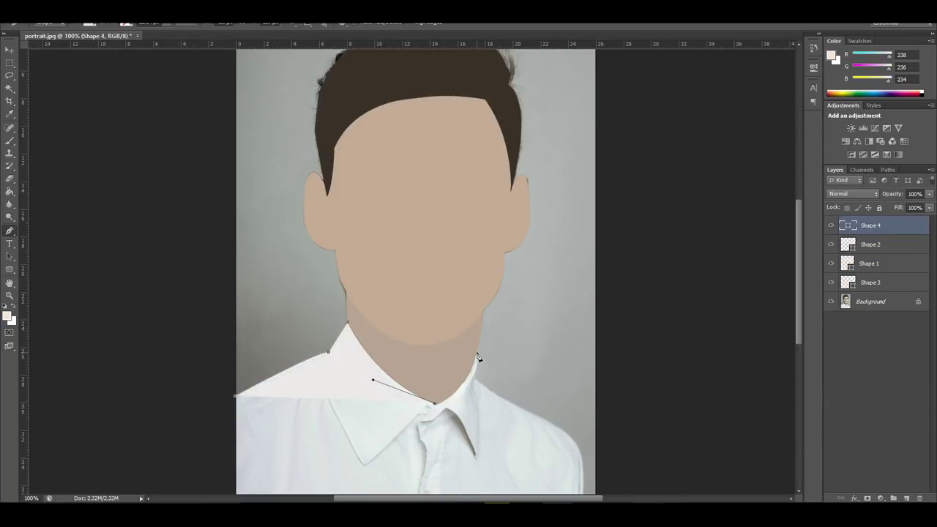
left_click_drag(477, 352, 485, 317)
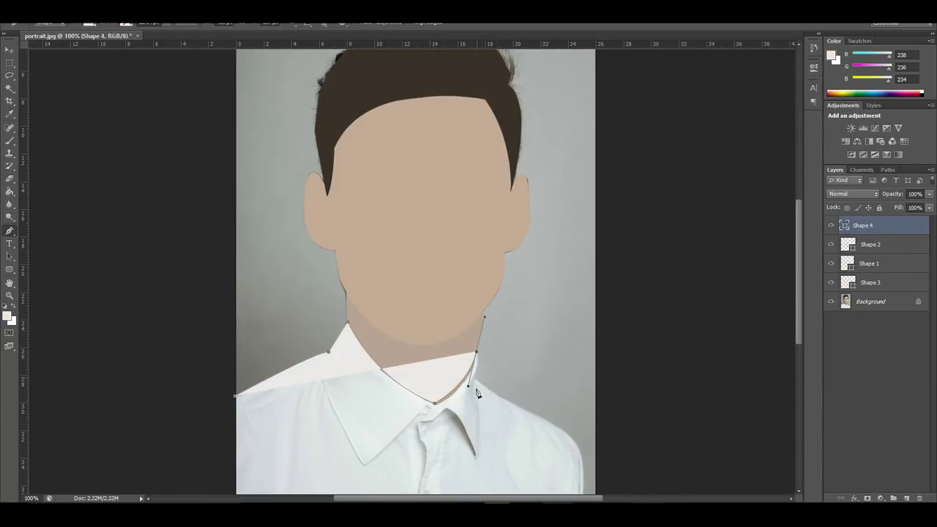
left_click(475, 395)
key("ctrl+z")
left_click(476, 354, "alt")
left_click(476, 381)
key("ctrl+z")
left_click(476, 354, "alt")
mouse_move(476, 381)
left_mouse_down()
mouse_move(475, 394)
mouse_move(477, 382)
left_mouse_up()
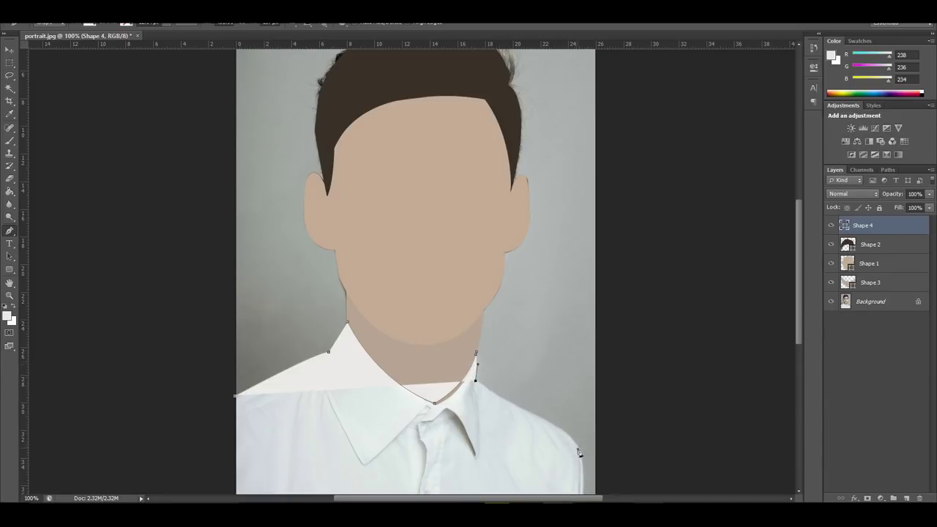
Step: Continue the shirt outline along the far shoulder and sleeve, and close it around the bottom of the canvas
left_click_drag(559, 428, 591, 449)
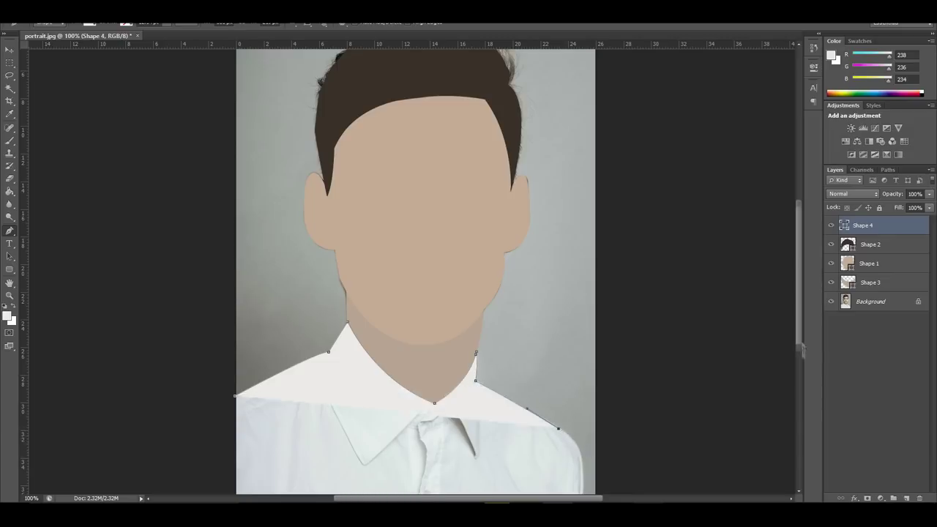
left_click_drag(801, 346, 801, 385)
left_click_drag(586, 408, 598, 461)
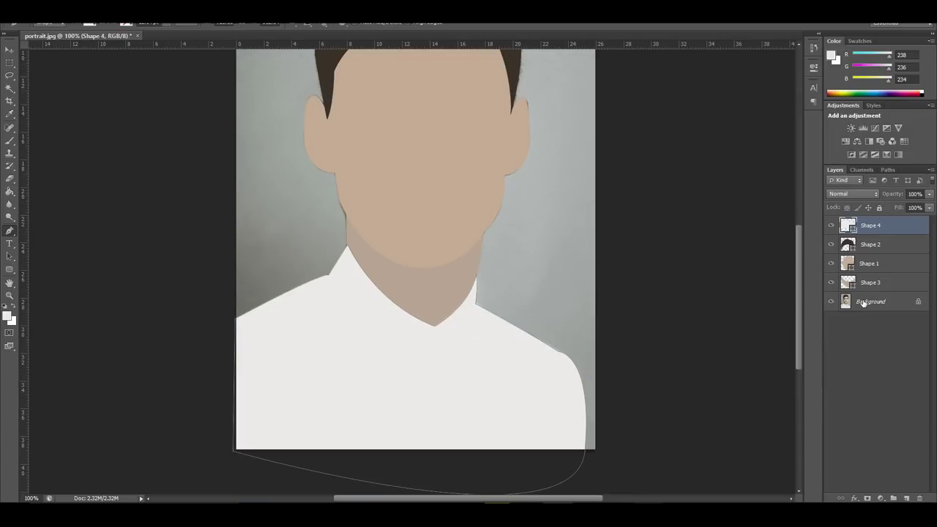
left_click(863, 303)
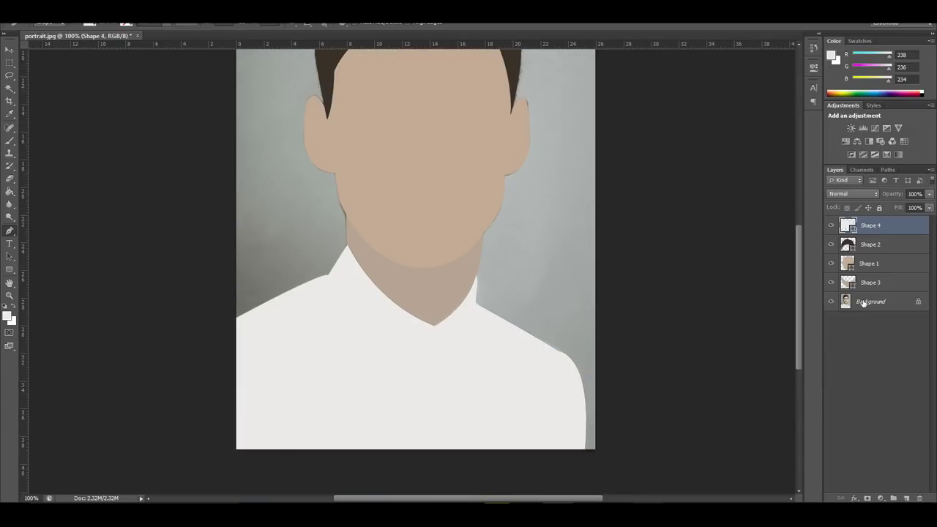
Step: Add a layer directly above the Background photo and sample the backdrop's grey-green as foreground colour, RGB 154, 161, 154
left_click(864, 303)
key("ctrl+minus")
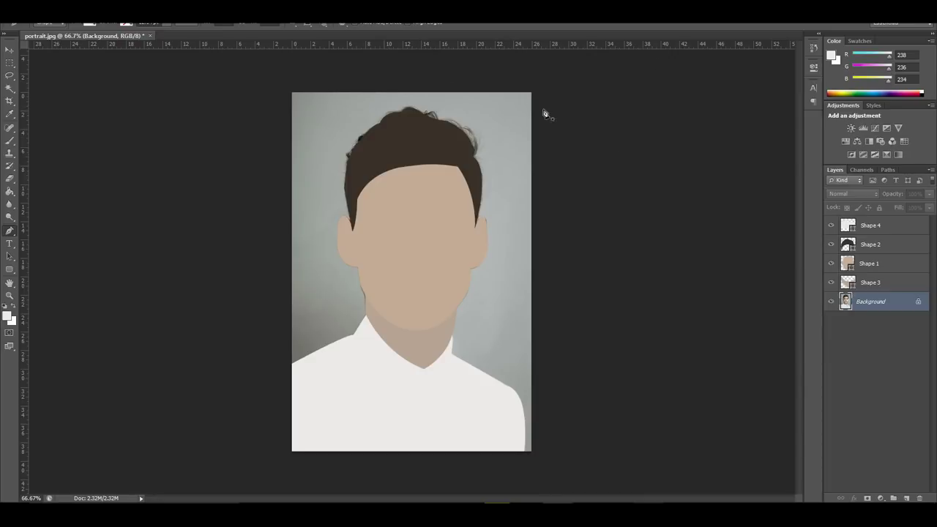
left_click(907, 499)
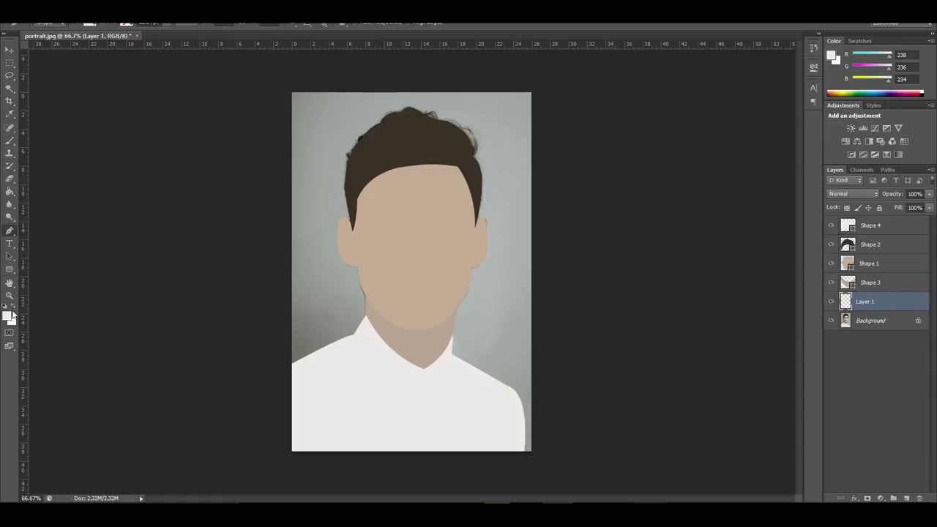
key("i")
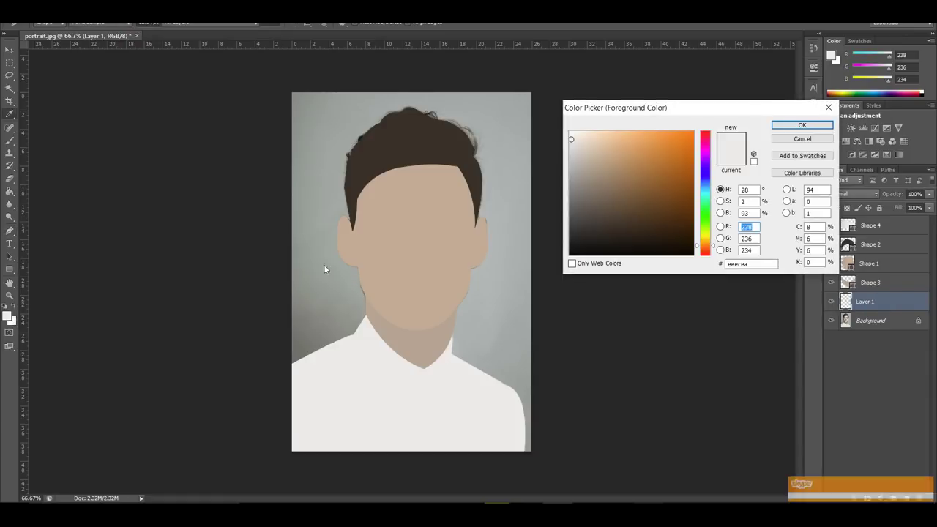
left_click(806, 129)
key("Return")
Step: Draw a grey-green rectangle covering the whole canvas behind the traced shapes, and select the Background layer
left_click(10, 269)
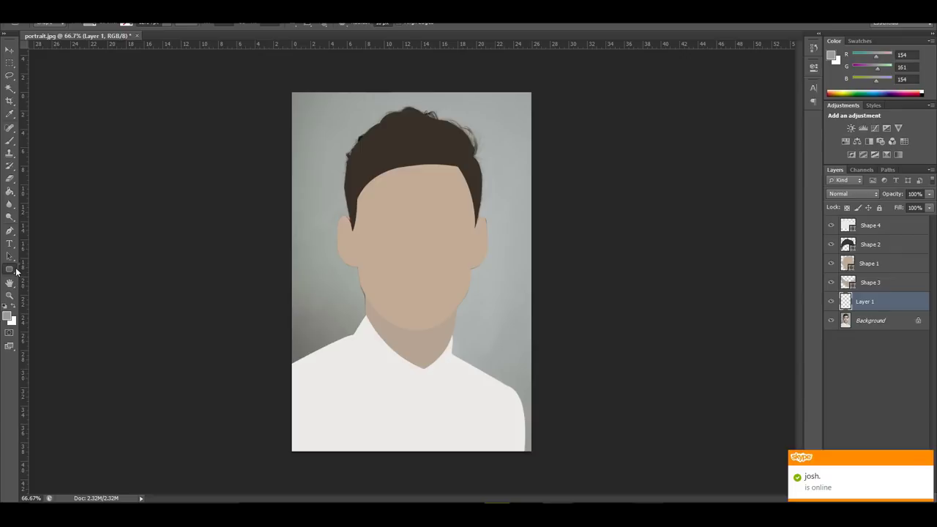
right_click(15, 271)
left_click(34, 267)
left_click_drag(285, 87, 541, 456)
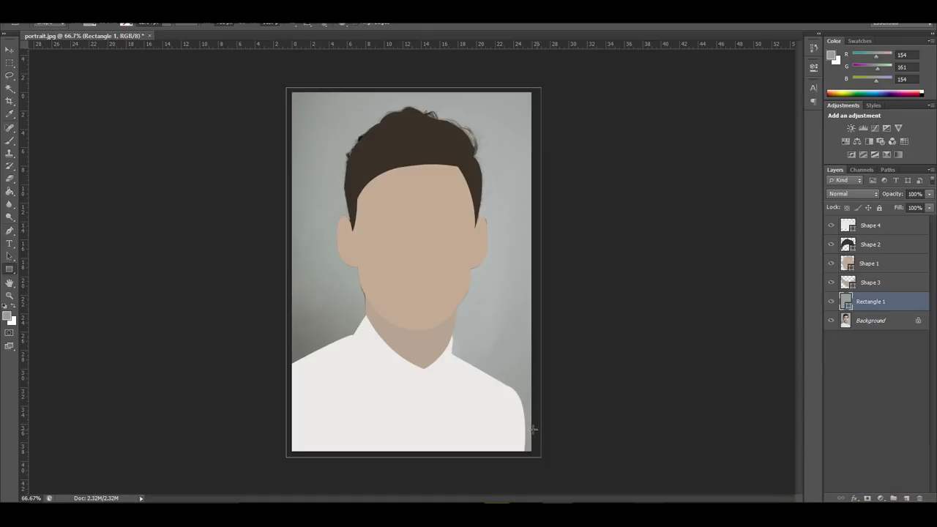
left_click(886, 324)
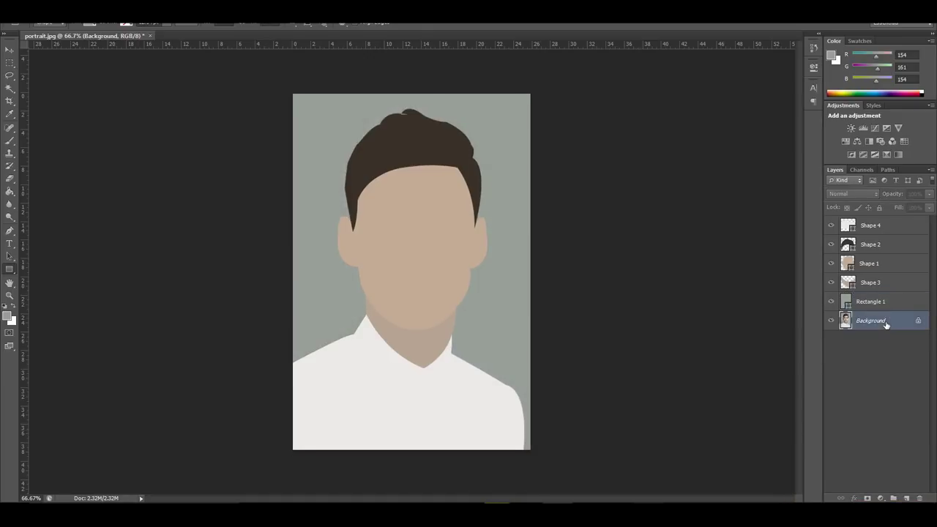
key("ctrl+minus")
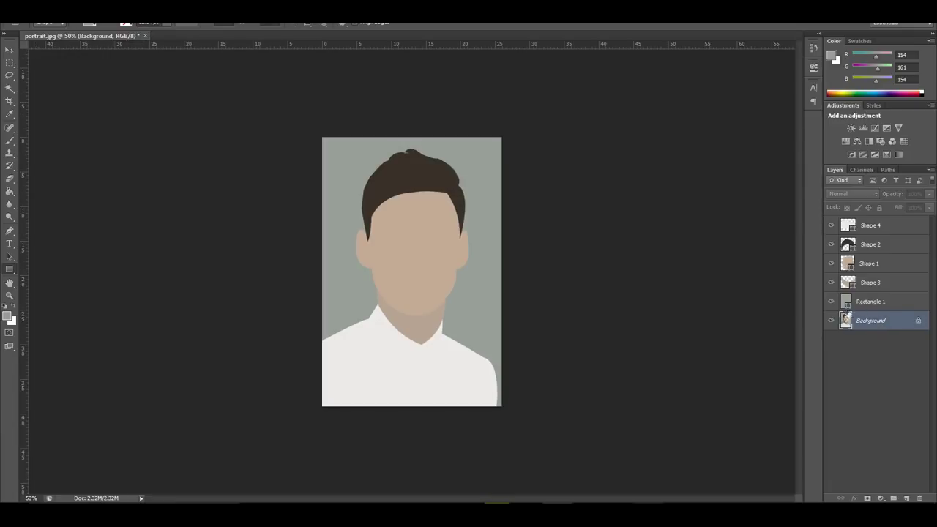
left_click_drag(871, 263, 875, 322)
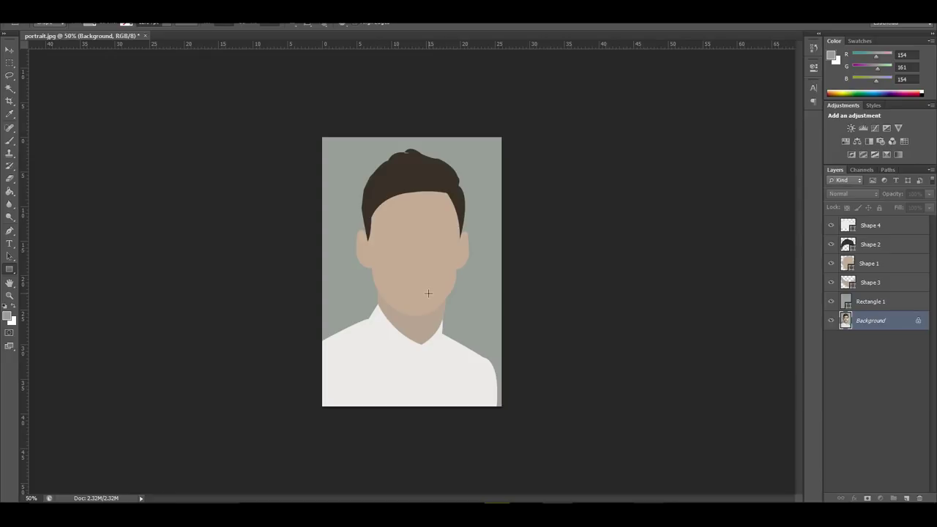